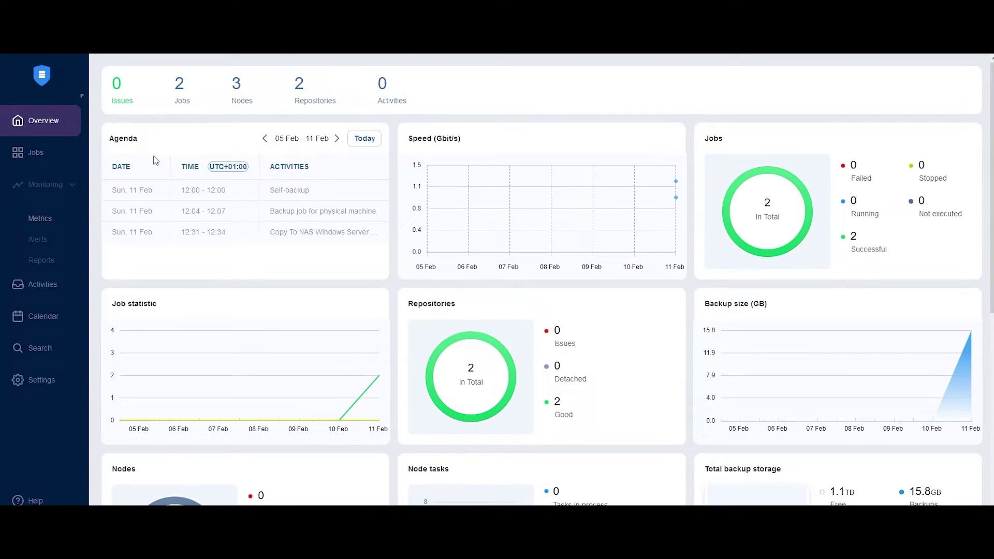
# Start adding a new Linux-type physical machine to the NAKIVO inventory.
pyautogui.click(62, 377)
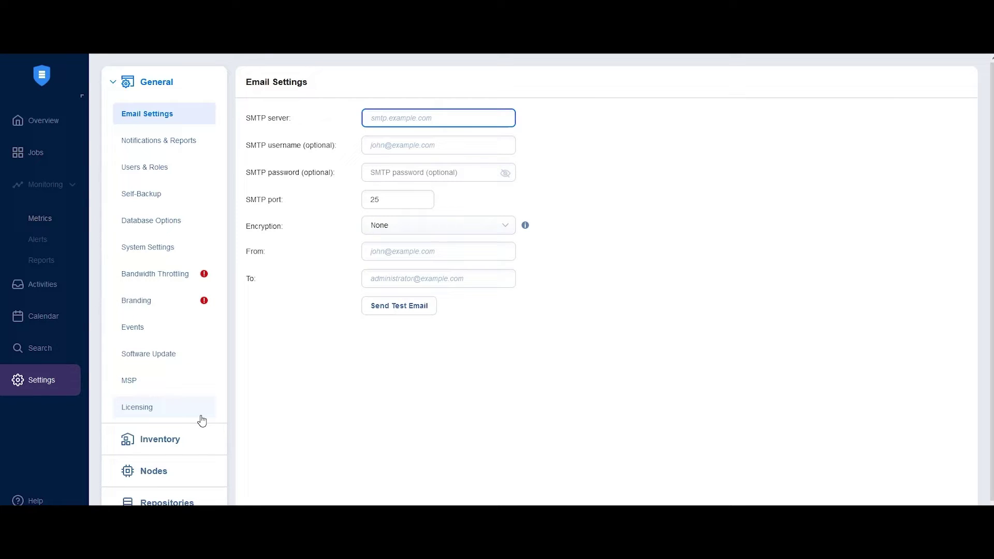
pyautogui.click(193, 438)
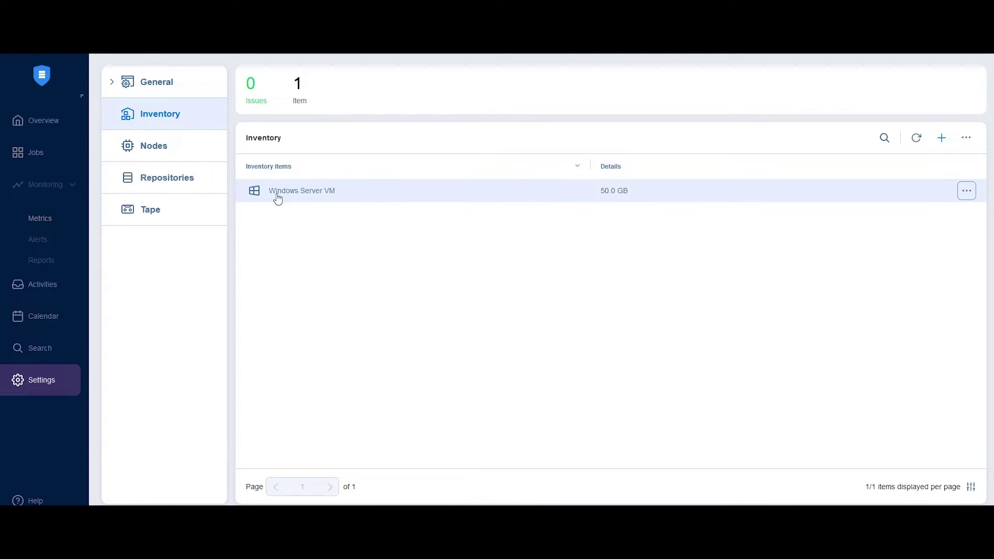
pyautogui.click(941, 138)
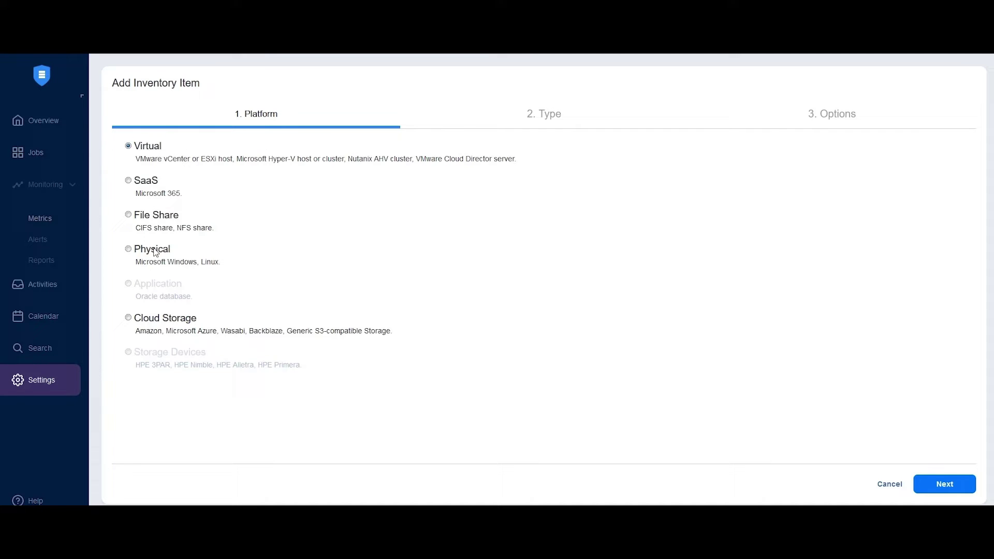
pyautogui.click(129, 249)
pyautogui.click(945, 483)
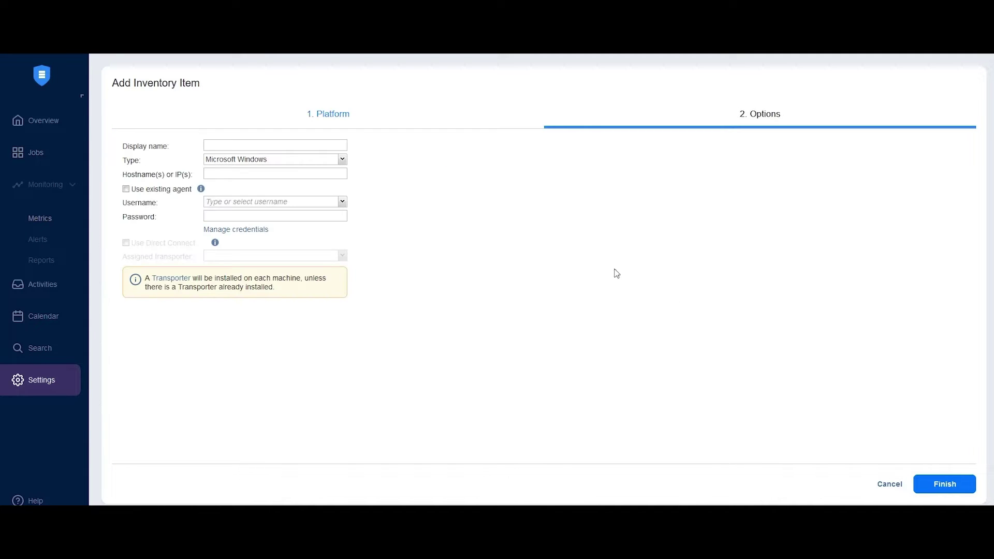
pyautogui.click(314, 165)
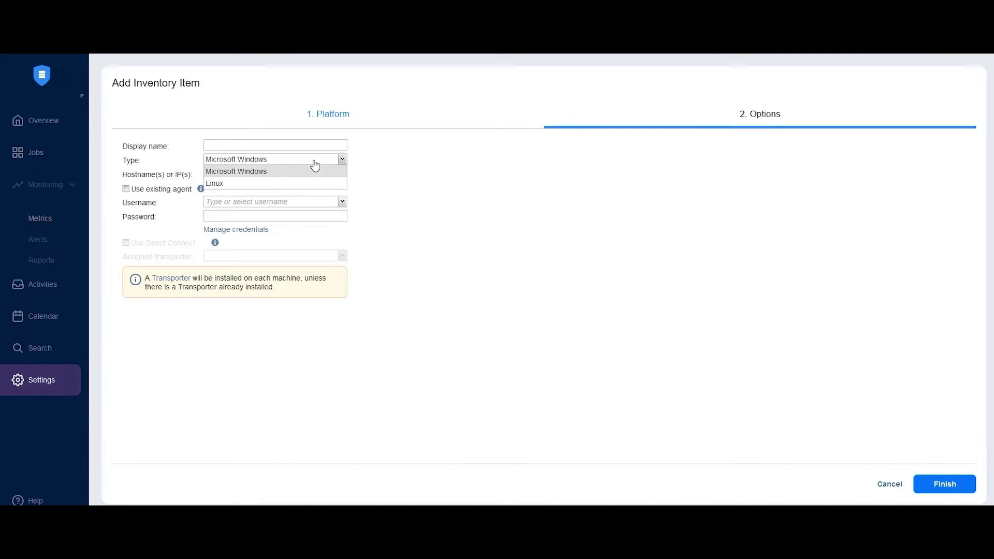
pyautogui.click(262, 184)
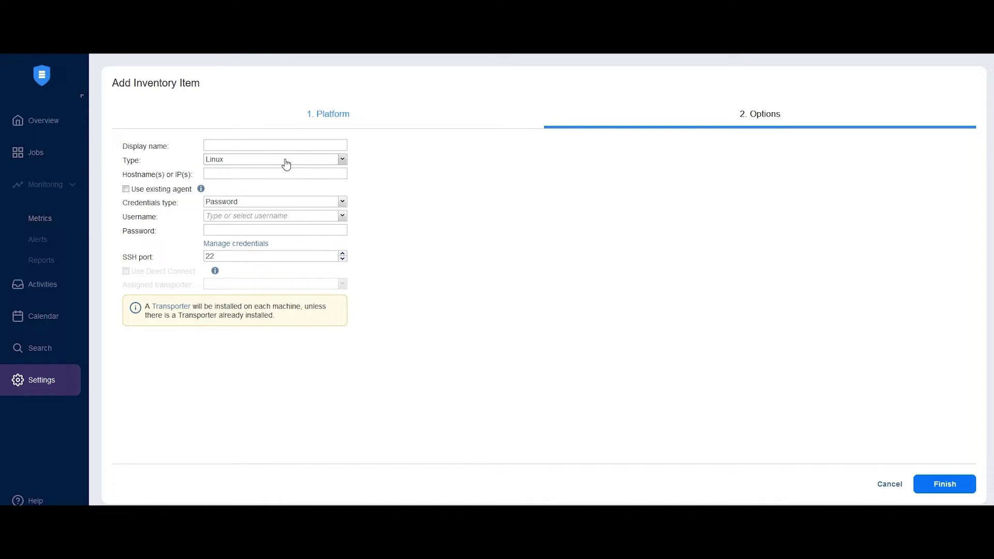
# Enter display name Alma VM, IP 192.168.1.11 and root credentials, then finish.
pyautogui.click(288, 143)
pyautogui.write('ma')
pyautogui.write('192.168.1.11')
pyautogui.click(252, 216)
pyautogui.write('root')
pyautogui.press('Tab')
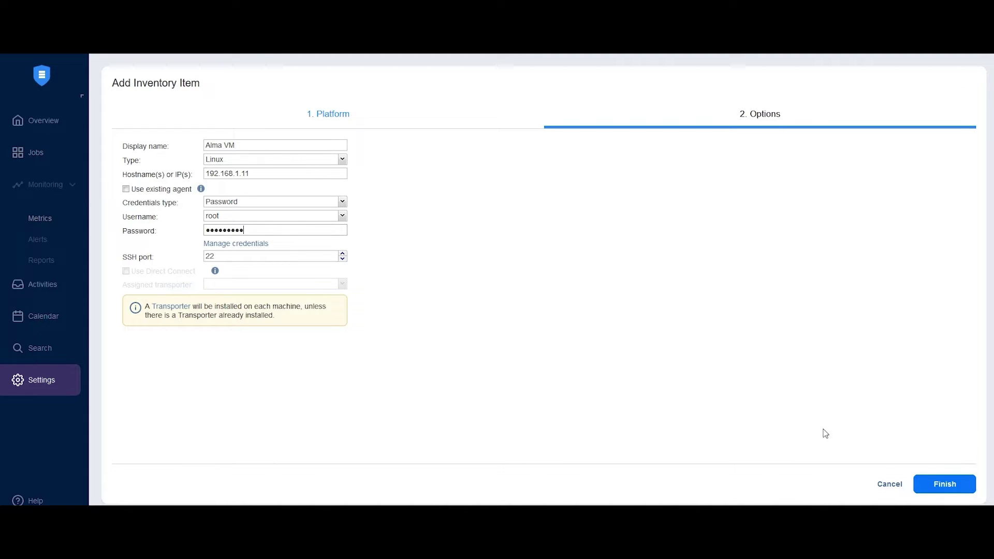
pyautogui.click(945, 484)
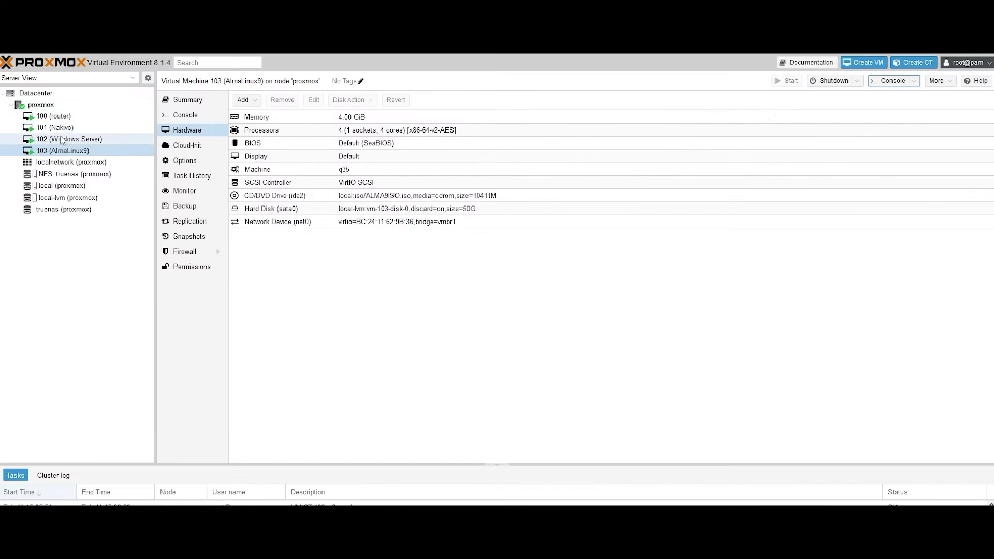
# Review hardware of the router, Nakivo, Windows.Server and AlmaLinux9 VMs in Proxmox.
pyautogui.click(54, 117)
pyautogui.click(59, 128)
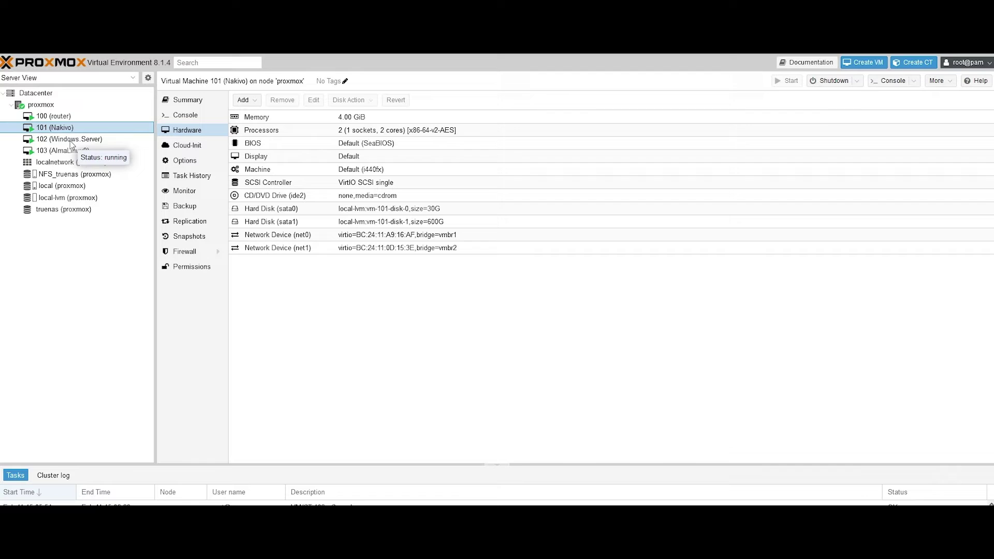
pyautogui.click(73, 141)
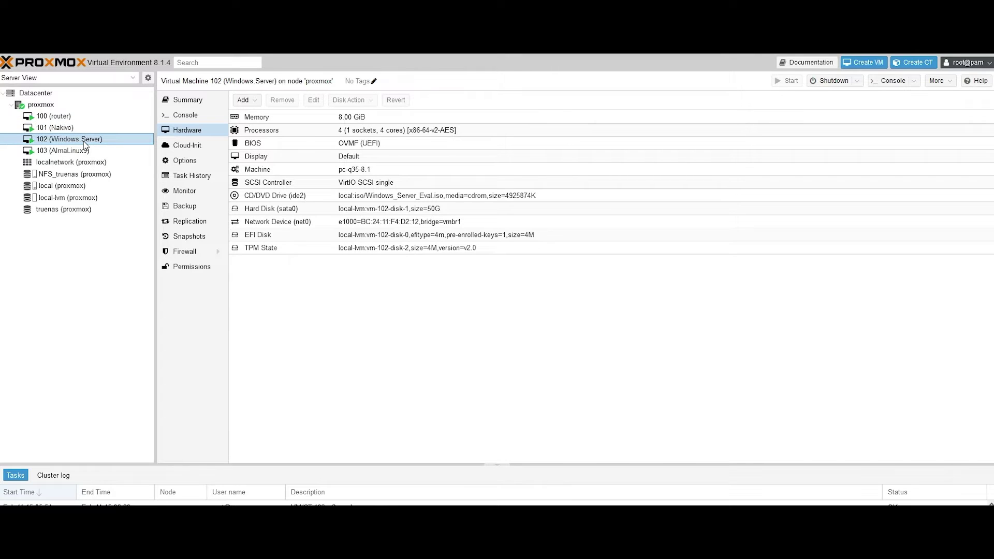
pyautogui.click(87, 150)
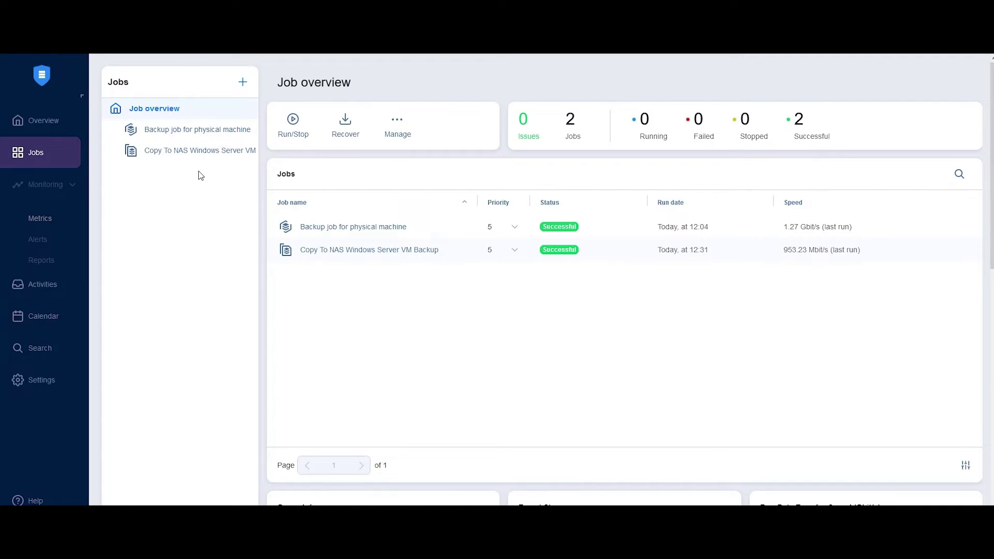
# Create a physical machine backup job that includes Alma VM from All Linux machines.
pyautogui.click(242, 82)
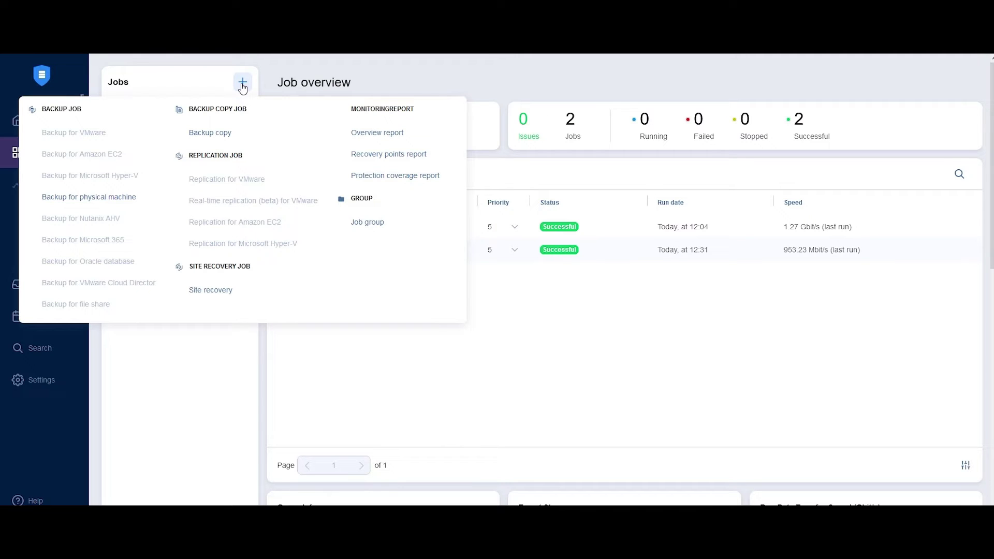
pyautogui.click(84, 199)
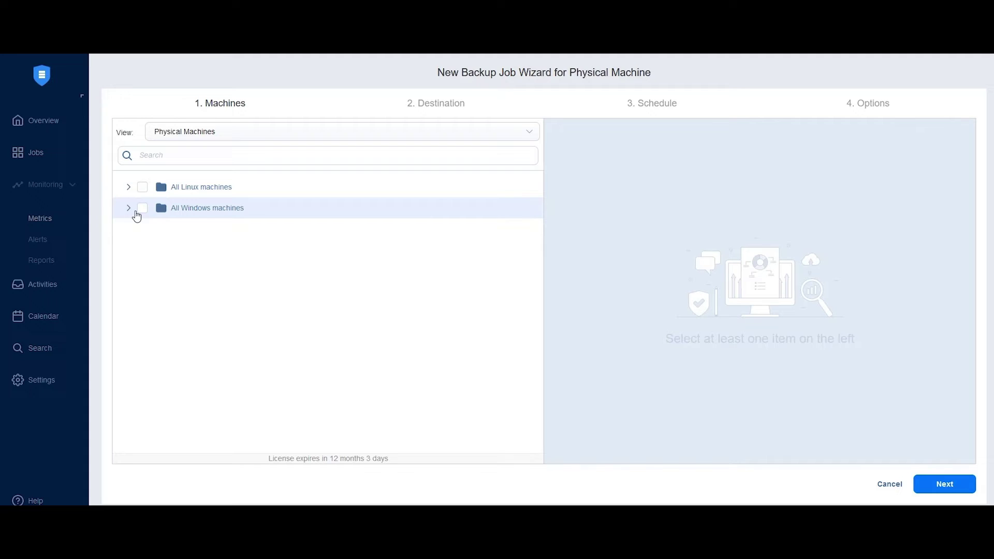
pyautogui.click(129, 187)
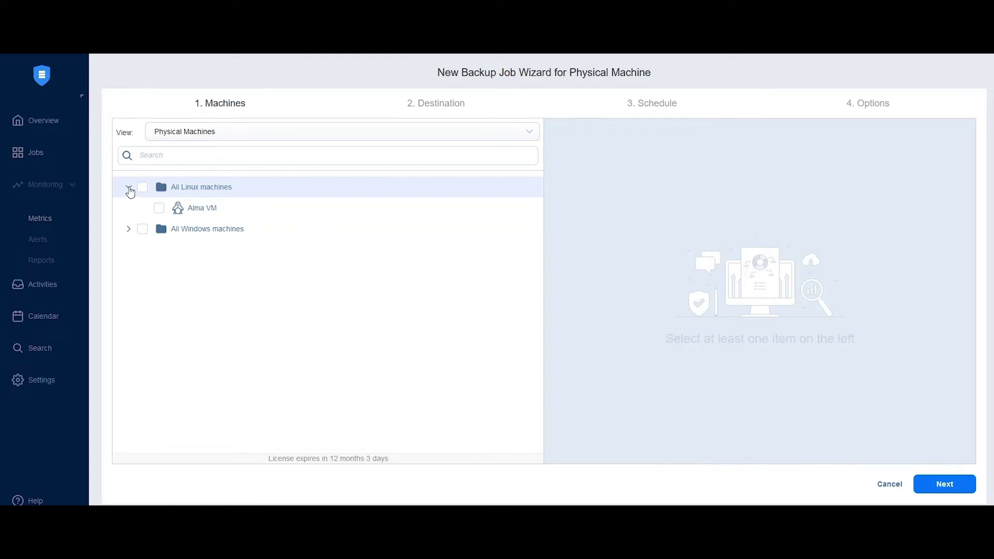
pyautogui.click(158, 209)
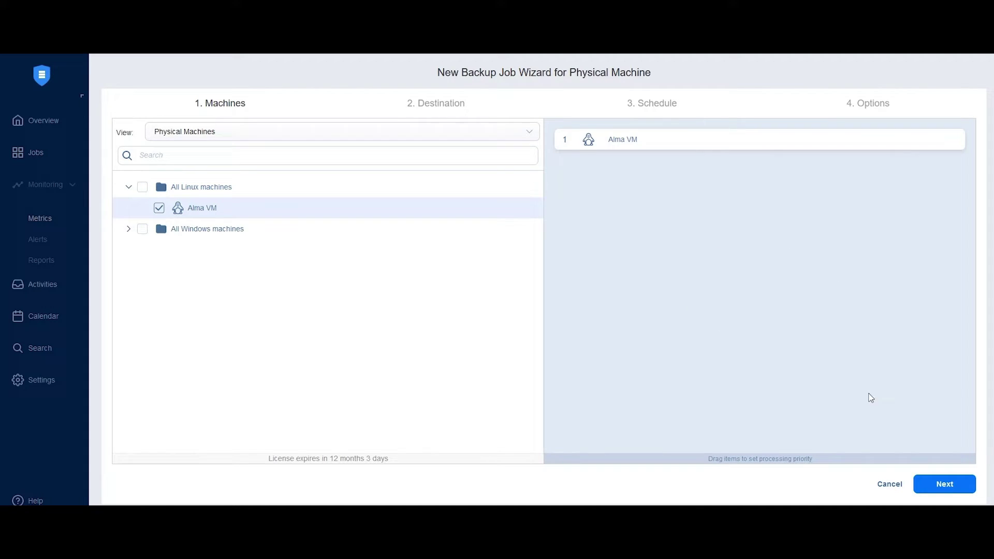
pyautogui.click(925, 490)
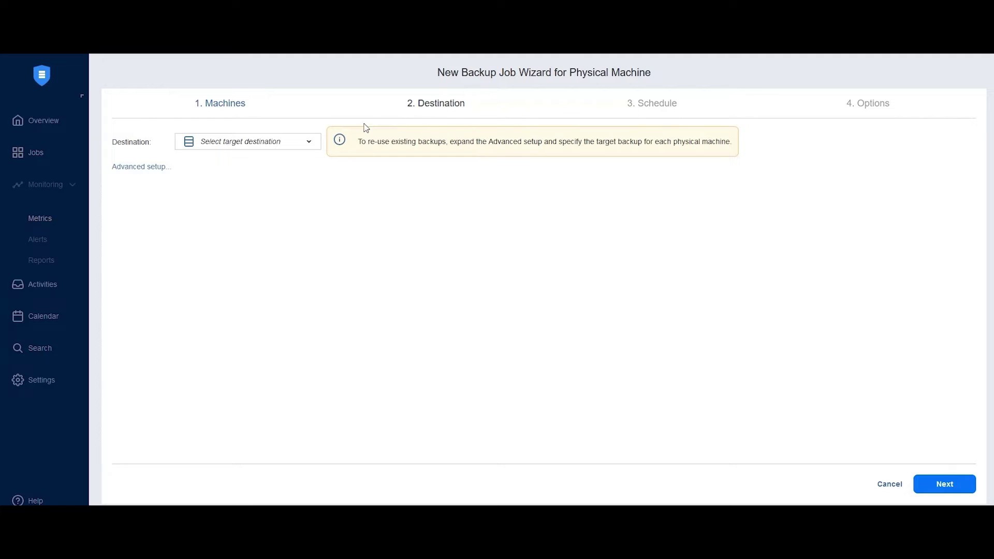
# Set the backup destination to Proxmox Onboard and continue to scheduling.
pyautogui.click(308, 143)
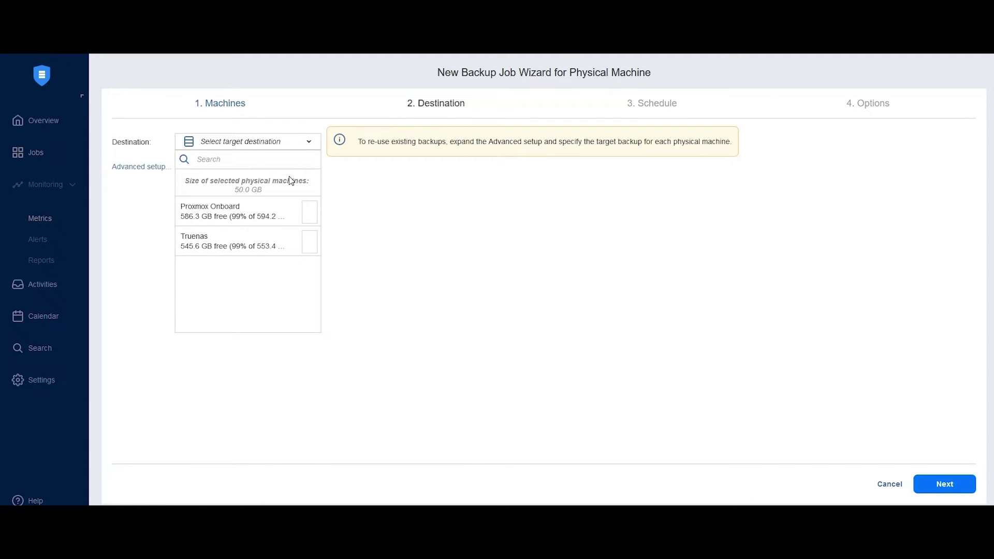
pyautogui.click(264, 212)
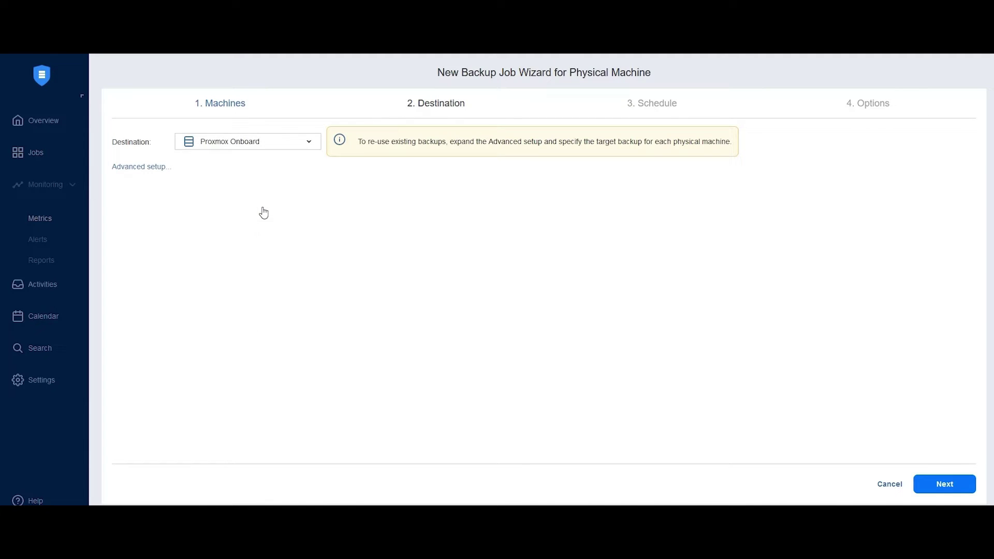
pyautogui.click(937, 485)
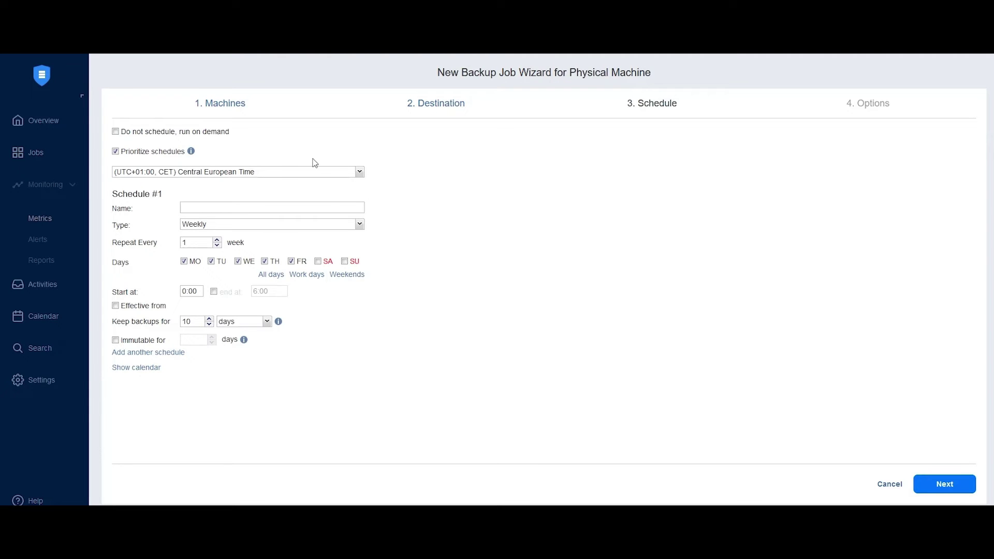
# Toggle run-on-demand off again, keeping scheduling, and select the Daily alma schedule name.
pyautogui.click(196, 134)
pyautogui.click(196, 133)
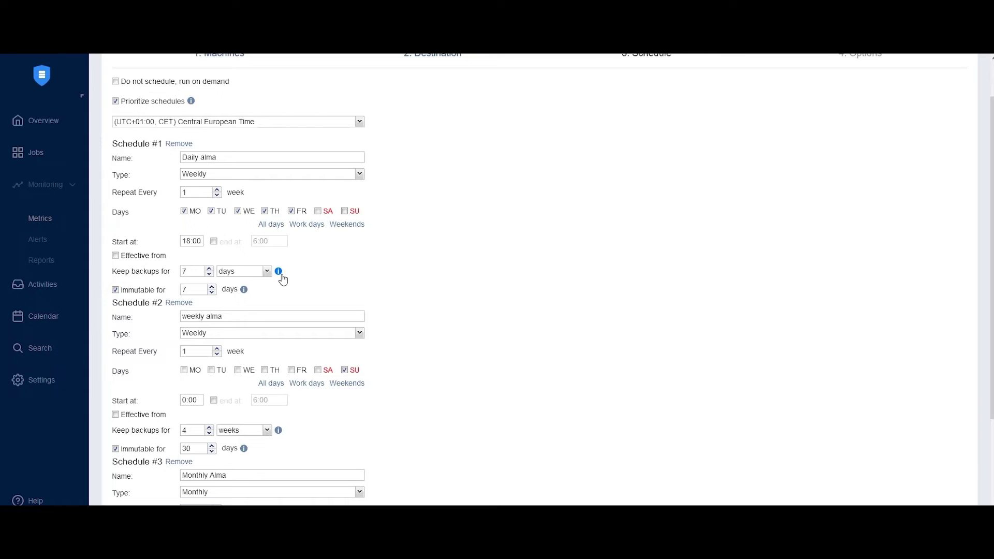
pyautogui.scroll(-2, 280, 275)
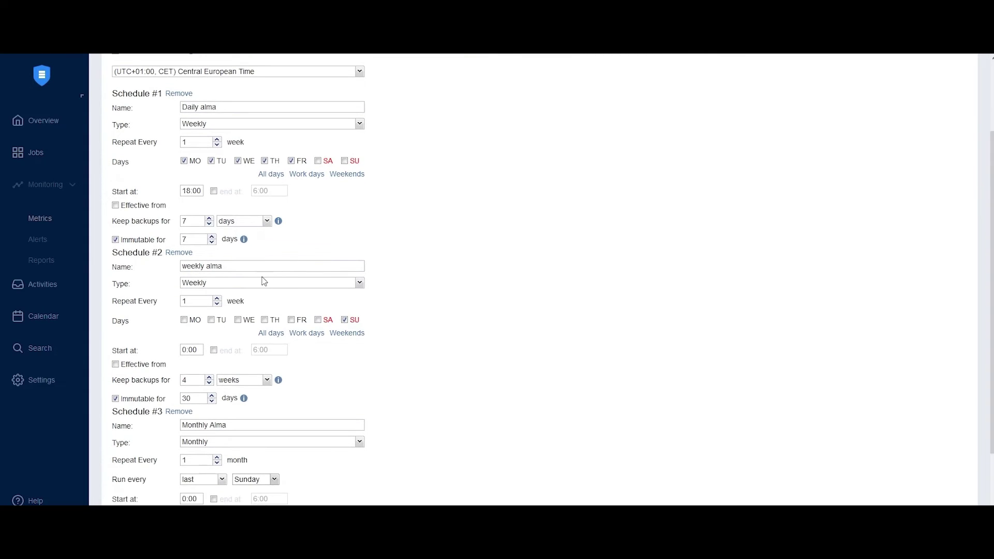
pyautogui.scroll(-2, 238, 269)
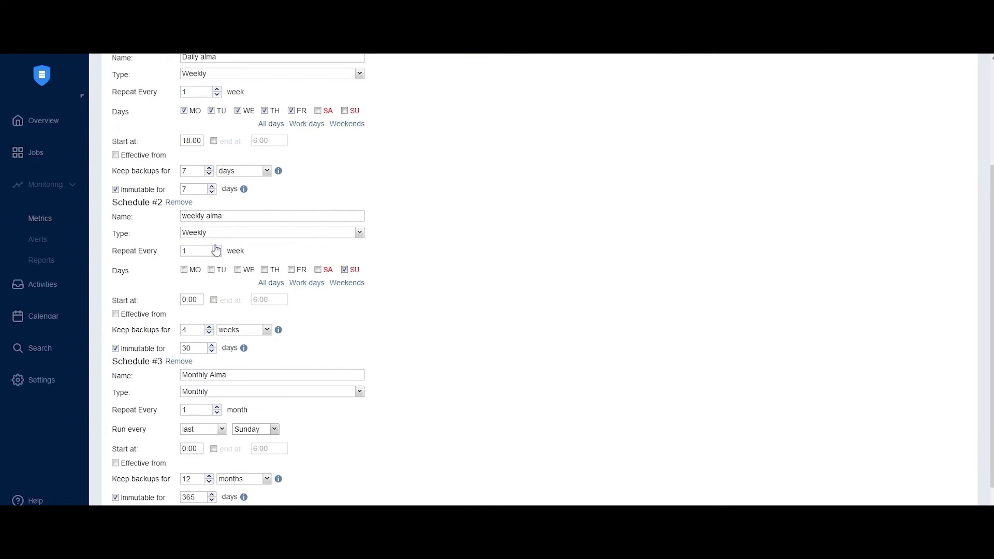
pyautogui.scroll(-1, 215, 271)
pyautogui.scroll(-2, 222, 311)
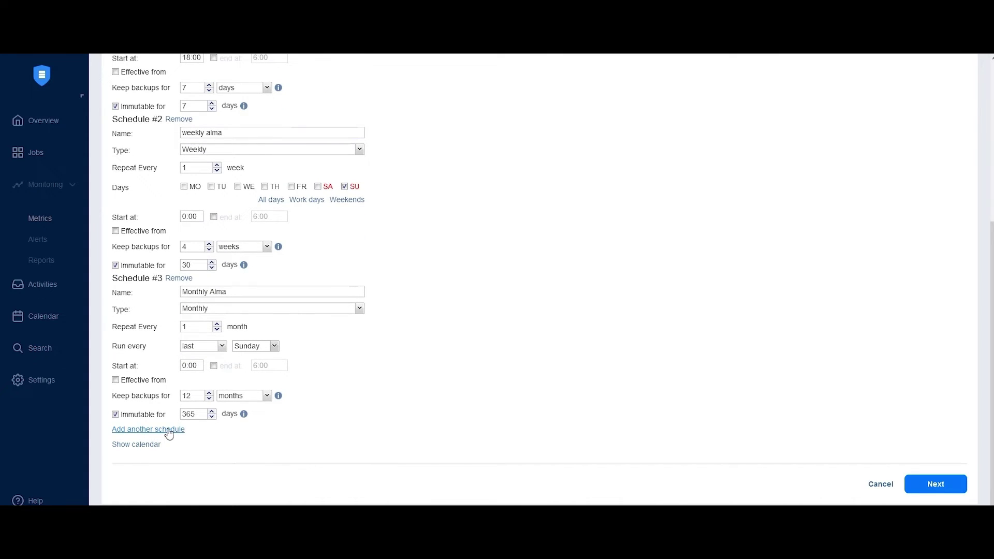
pyautogui.scroll(5, 232, 429)
pyautogui.scroll(2, 219, 295)
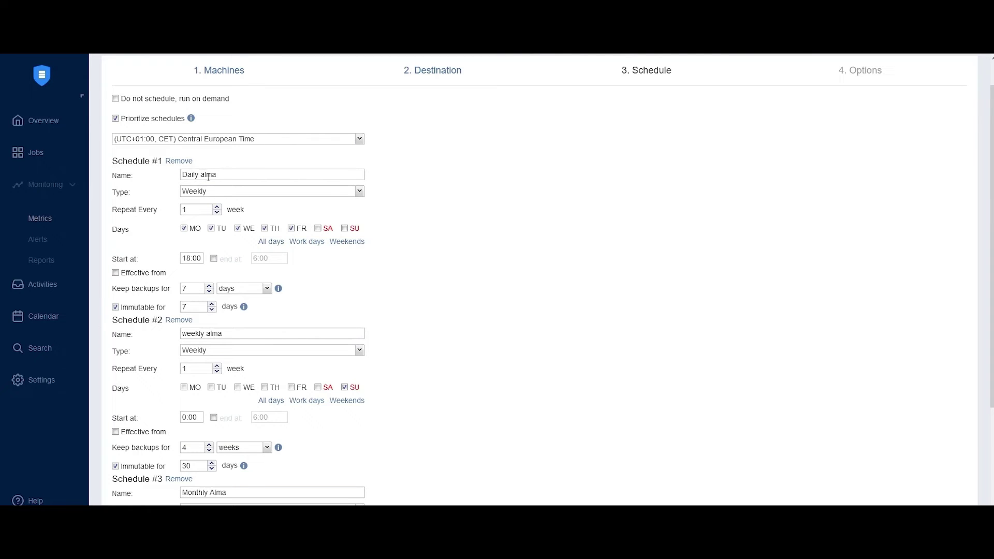
pyautogui.moveTo(227, 174); pyautogui.dragTo(167, 177)
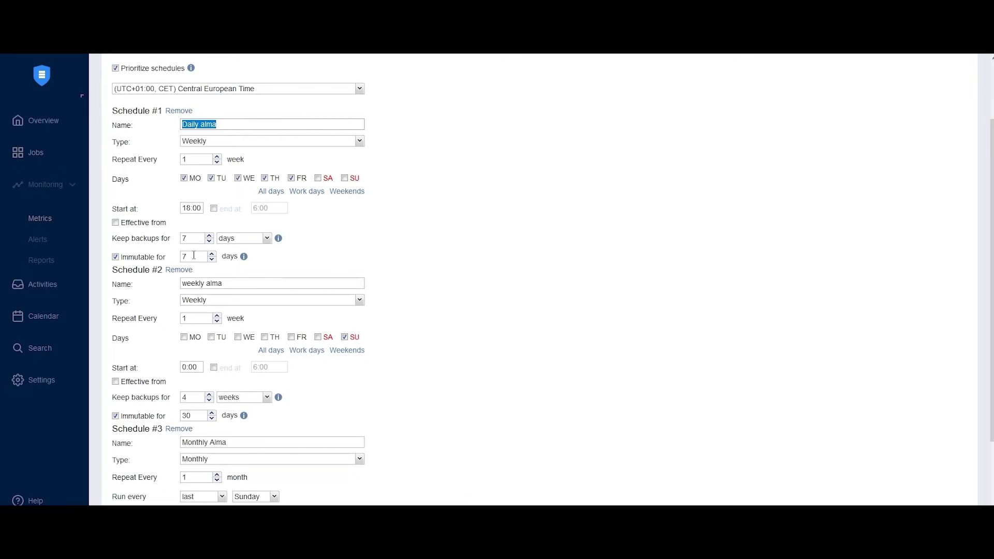
pyautogui.scroll(-1, 193, 254)
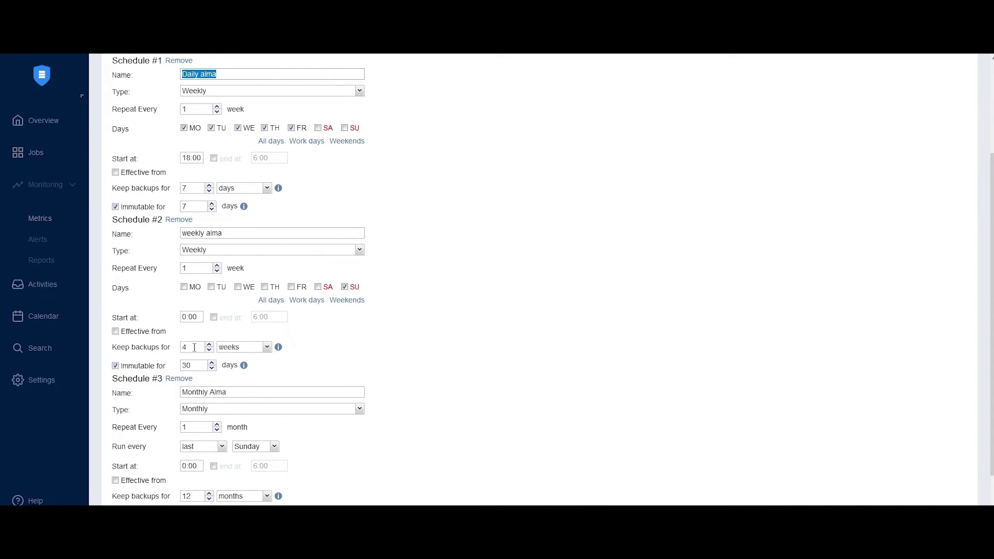
pyautogui.scroll(-1, 193, 365)
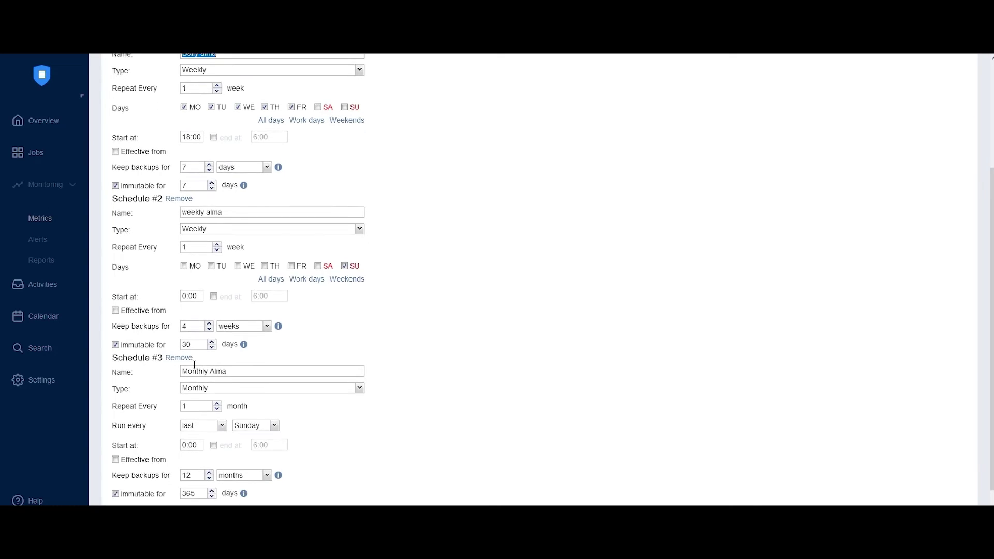
pyautogui.scroll(-2, 196, 357)
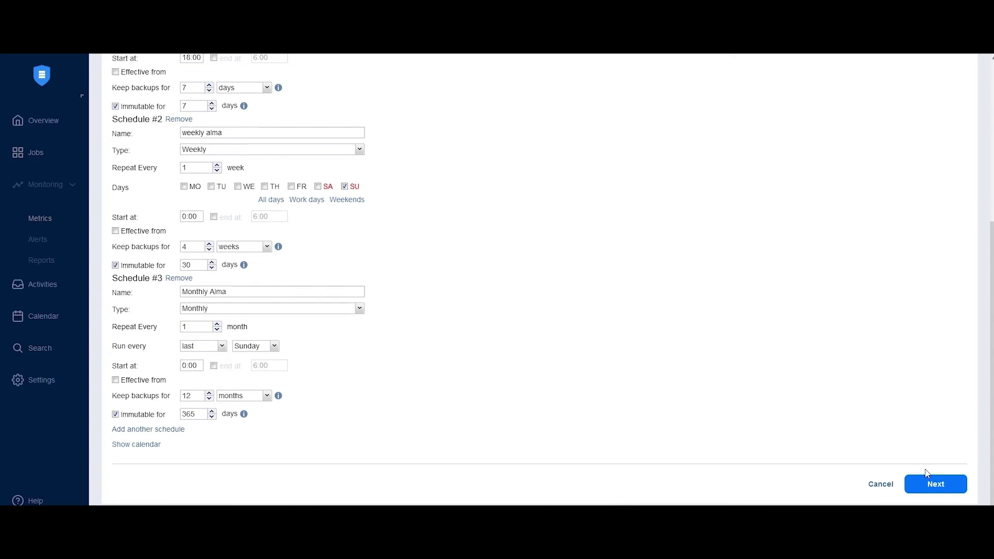
# Set full backups to be created every Sunday using Active full mode.
pyautogui.click(937, 485)
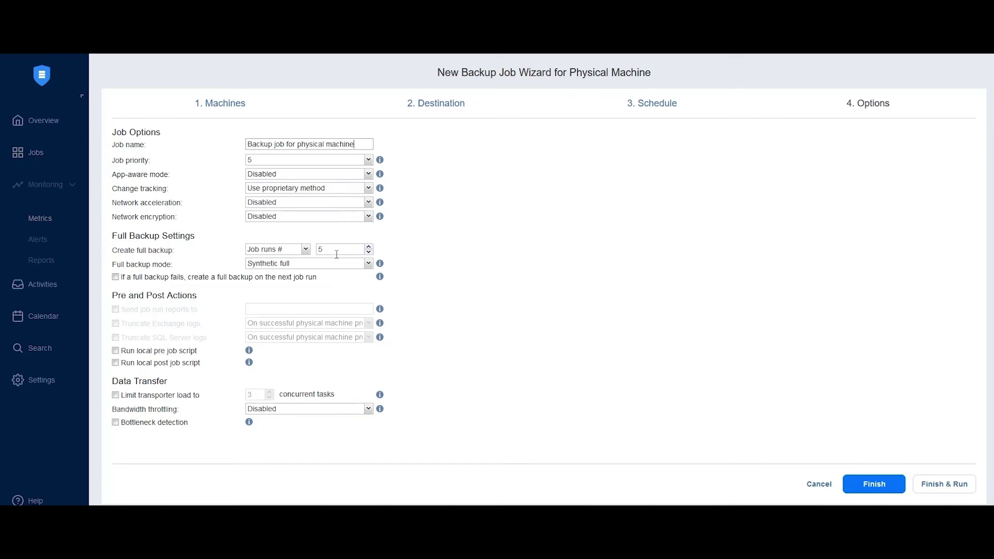
pyautogui.click(305, 249)
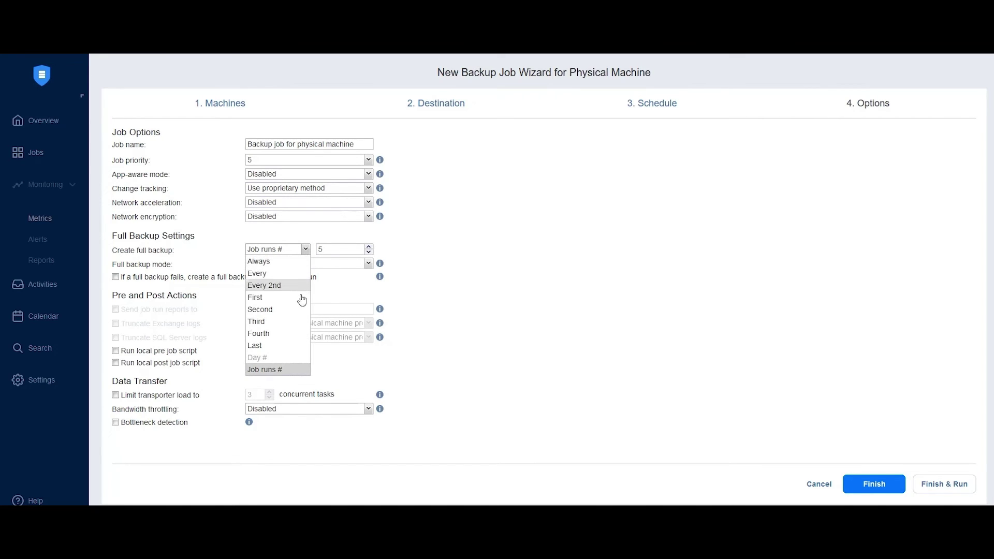
pyautogui.click(277, 273)
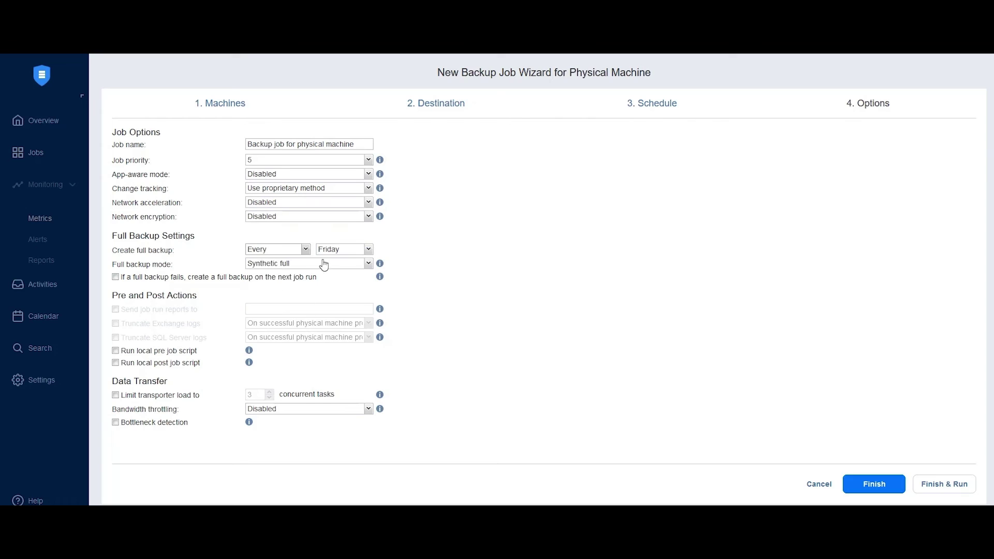
pyautogui.click(368, 249)
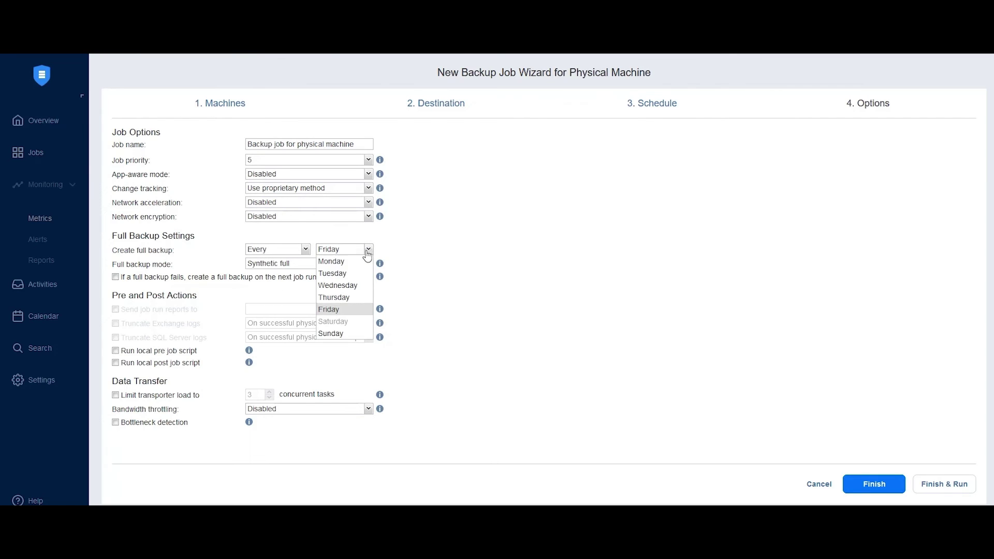
pyautogui.click(345, 333)
pyautogui.click(322, 266)
pyautogui.click(283, 290)
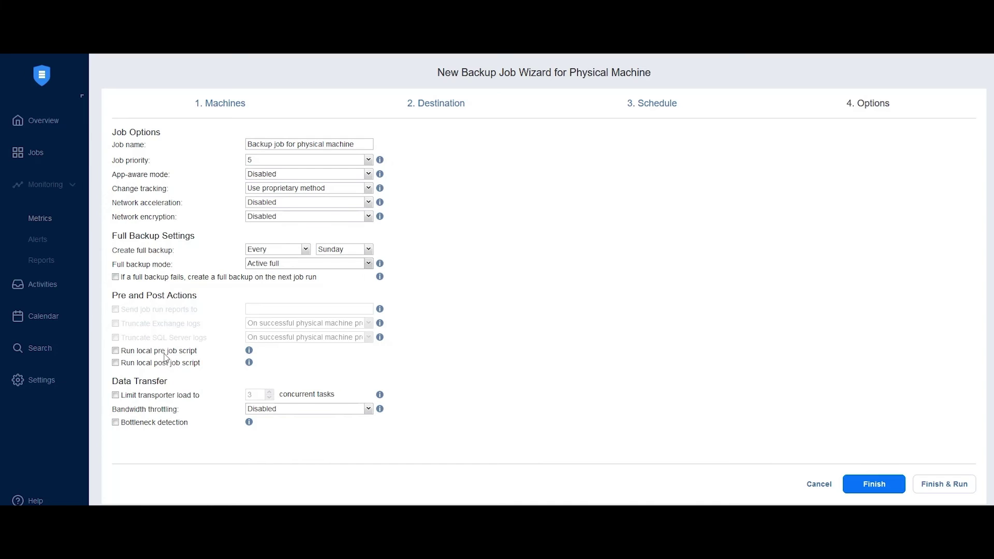
# Choose Finish & Run and run the job for all physical machines.
pyautogui.click(934, 484)
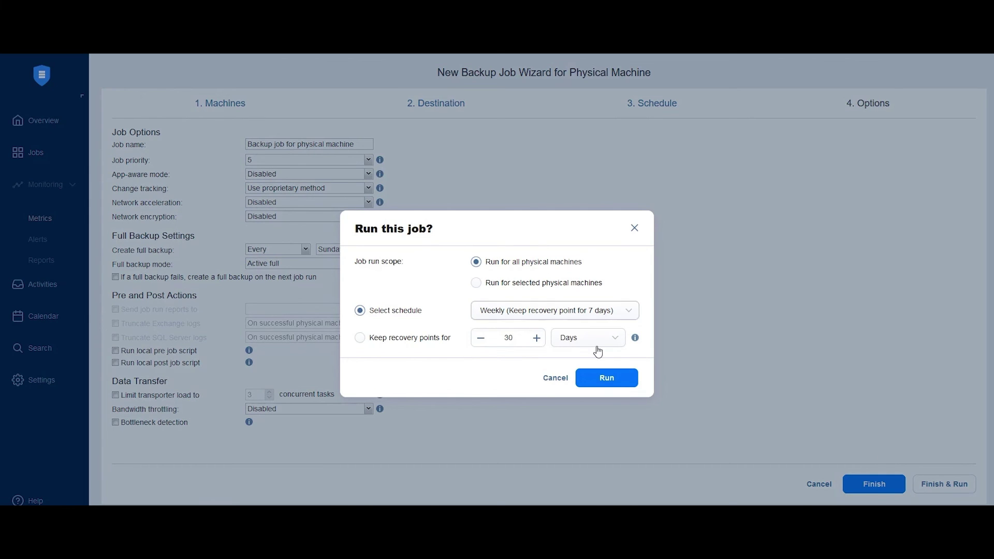
pyautogui.click(622, 381)
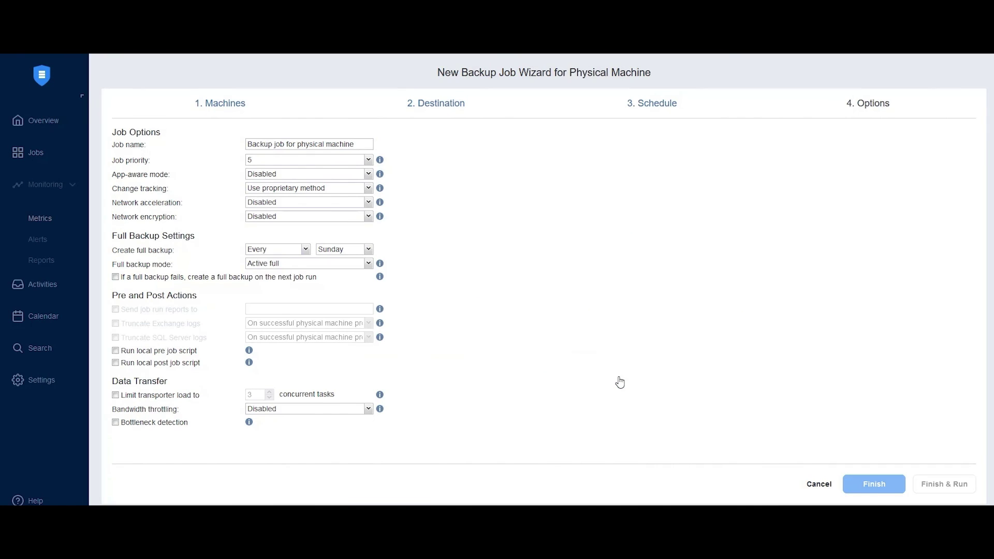